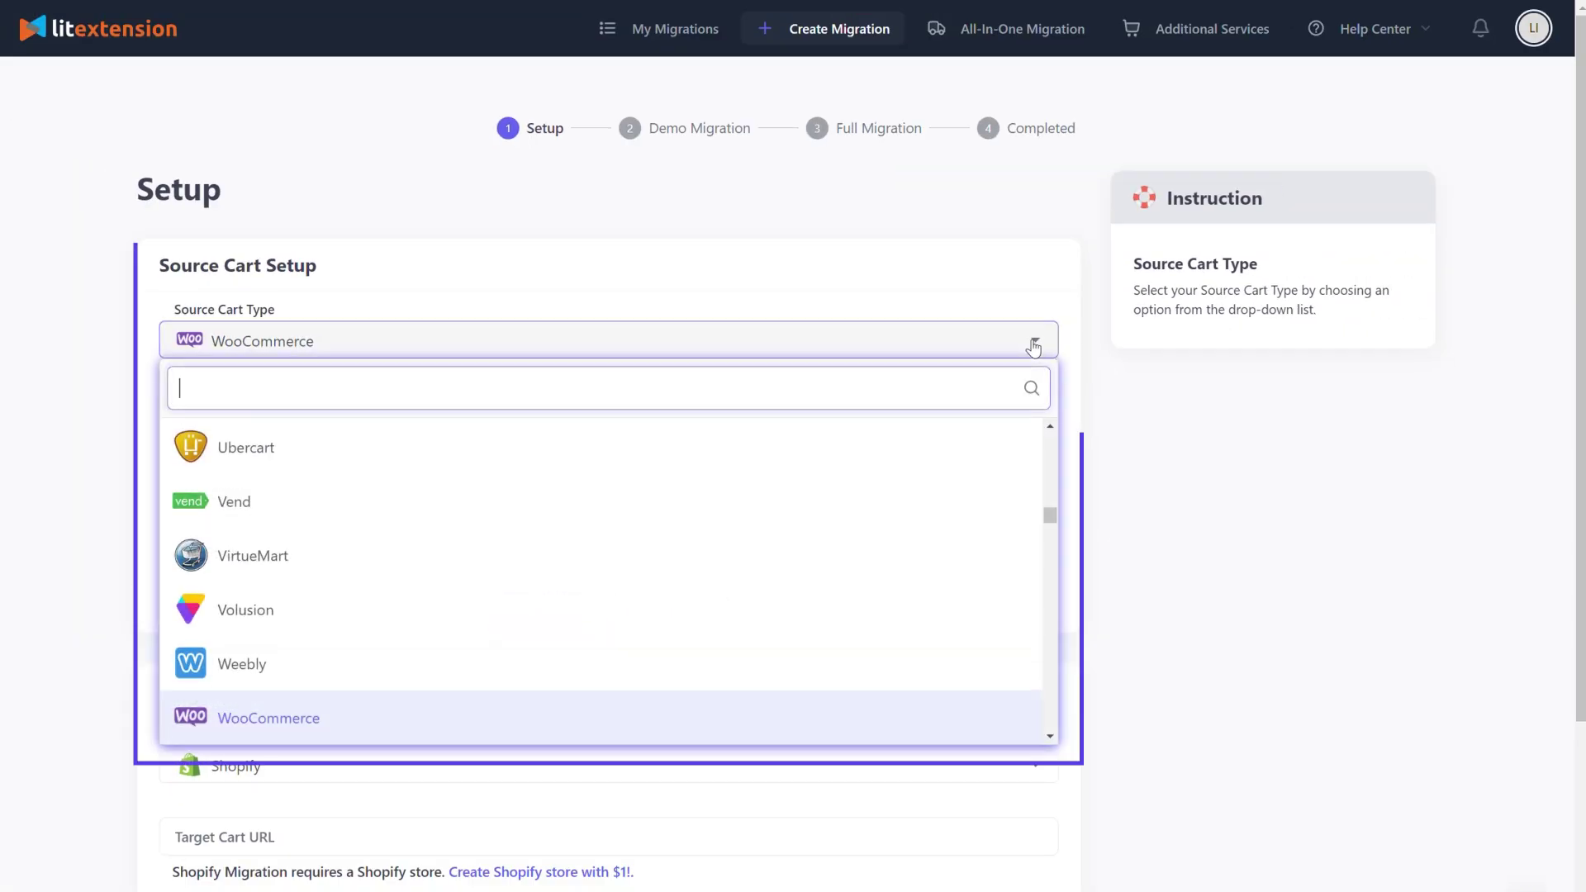
text(shopify)
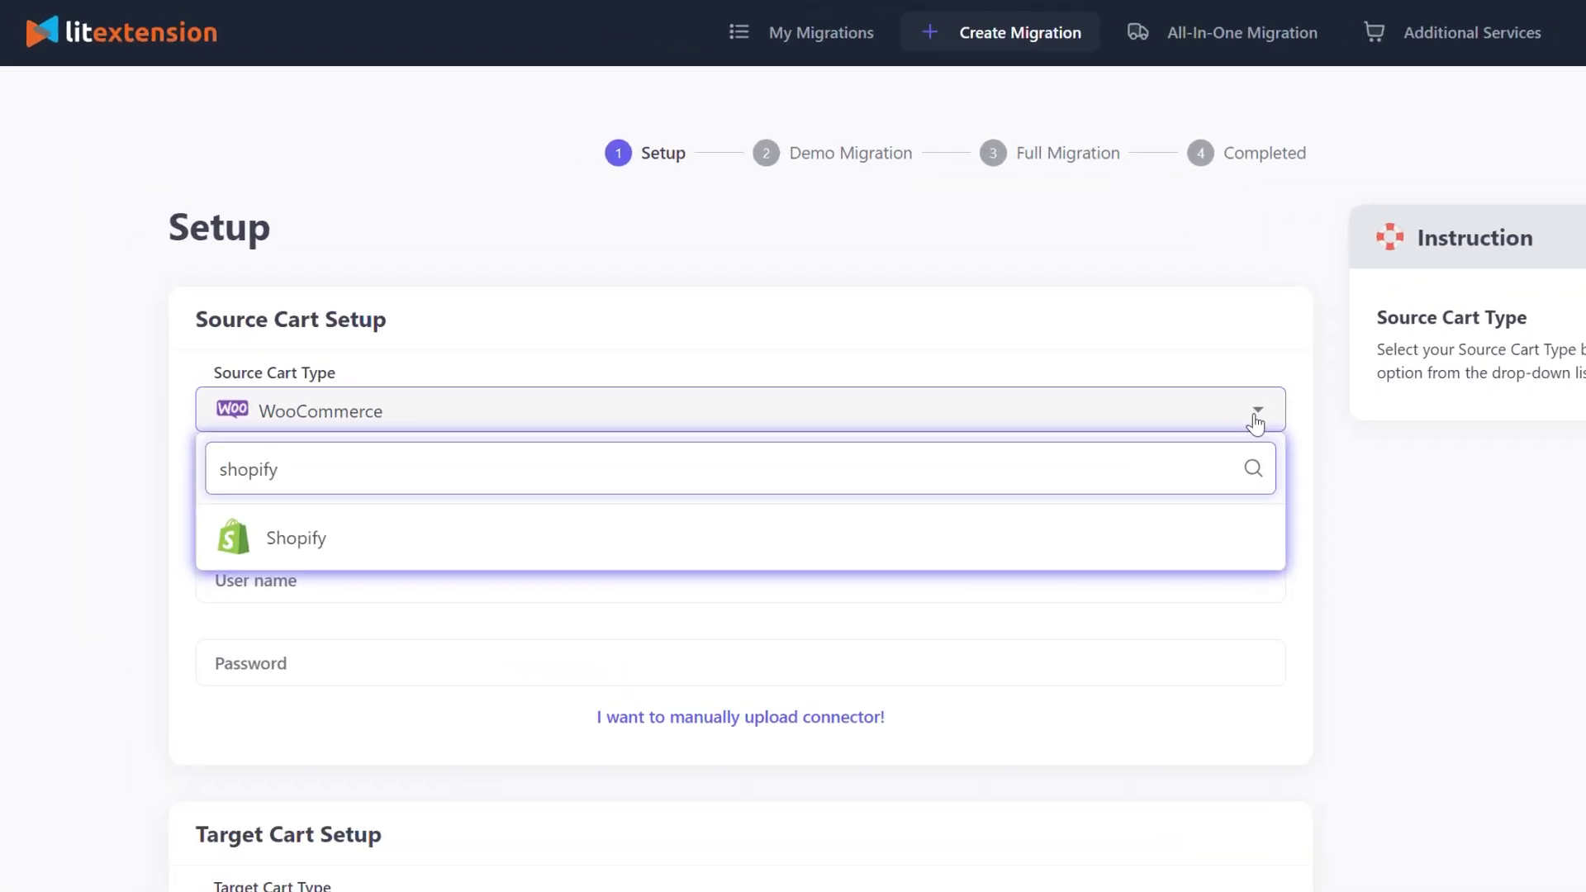
Step: Set the source cart to Shopify with its pasted store URL and API password, checking the API help video
click(1213, 559)
click(1214, 505)
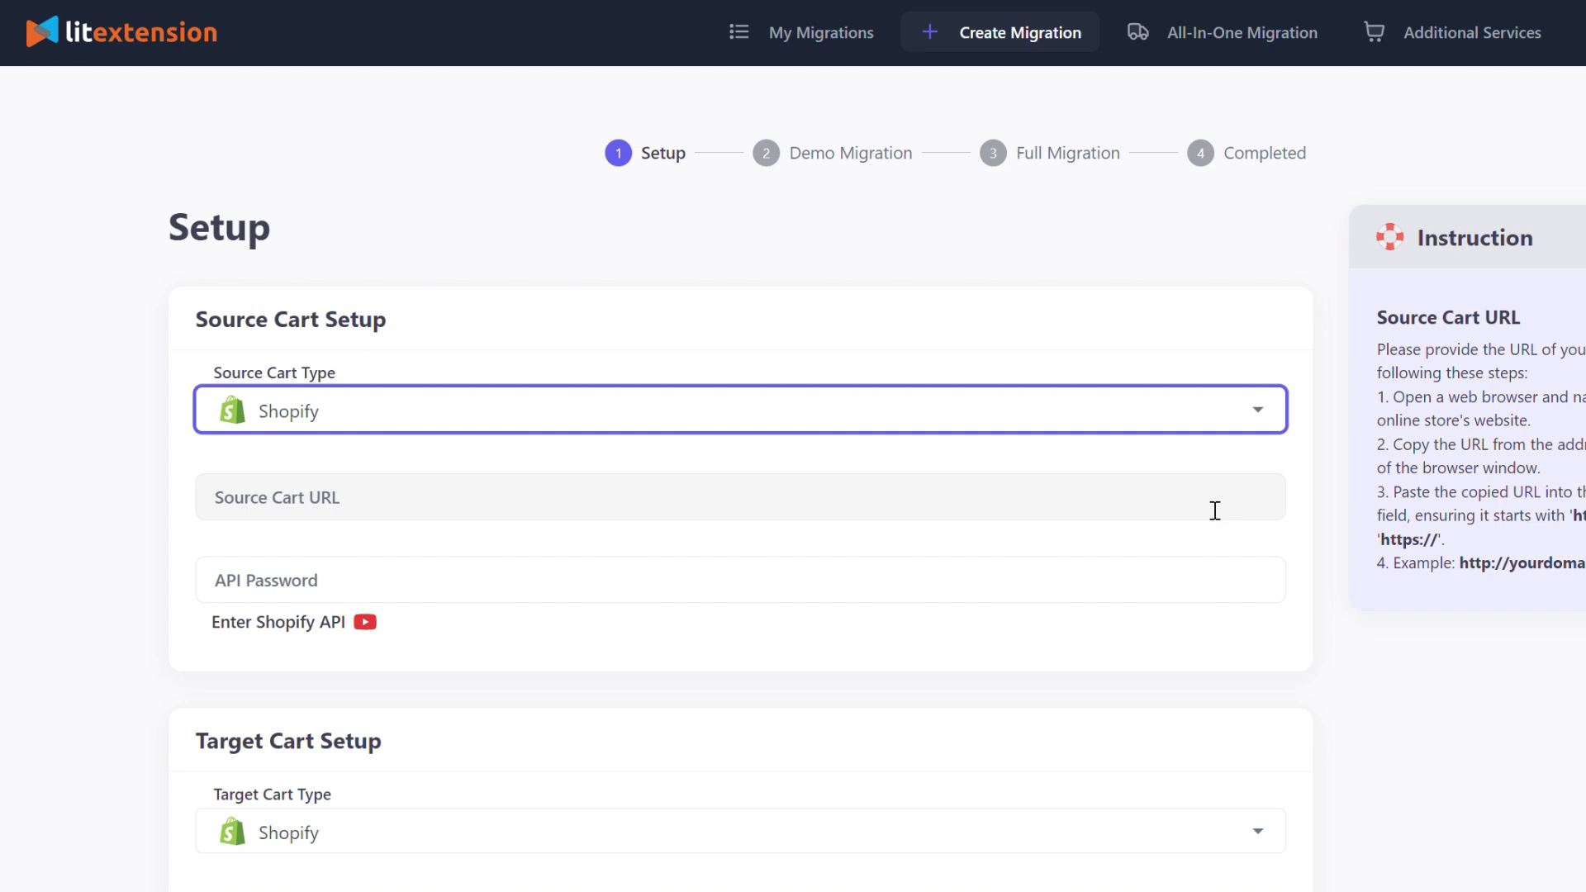
key(ctrl+v)
click(1205, 569)
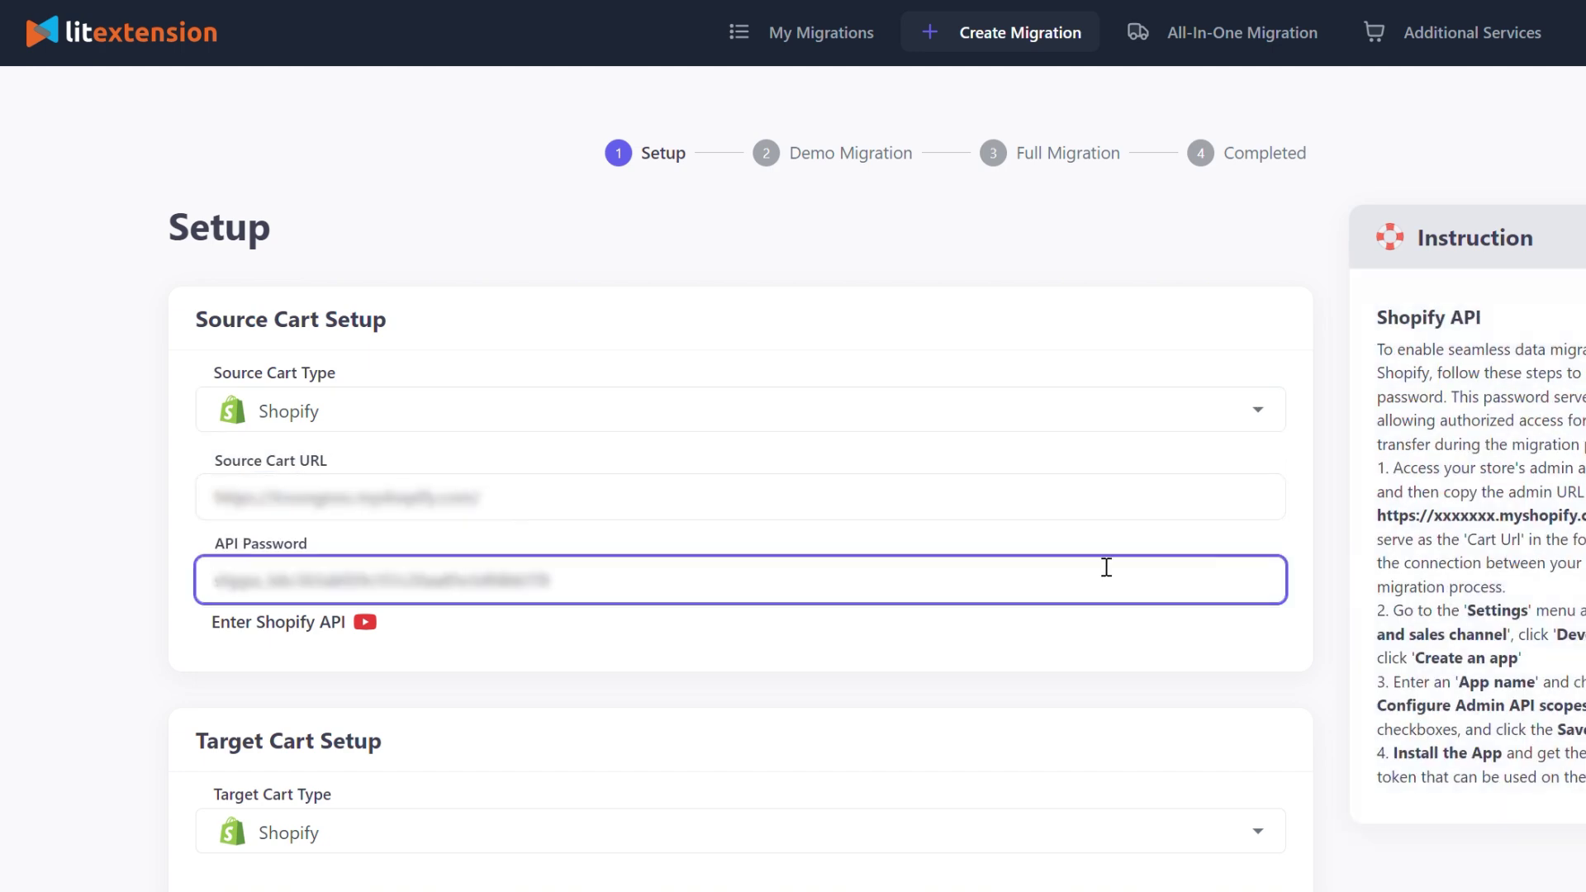
click(367, 623)
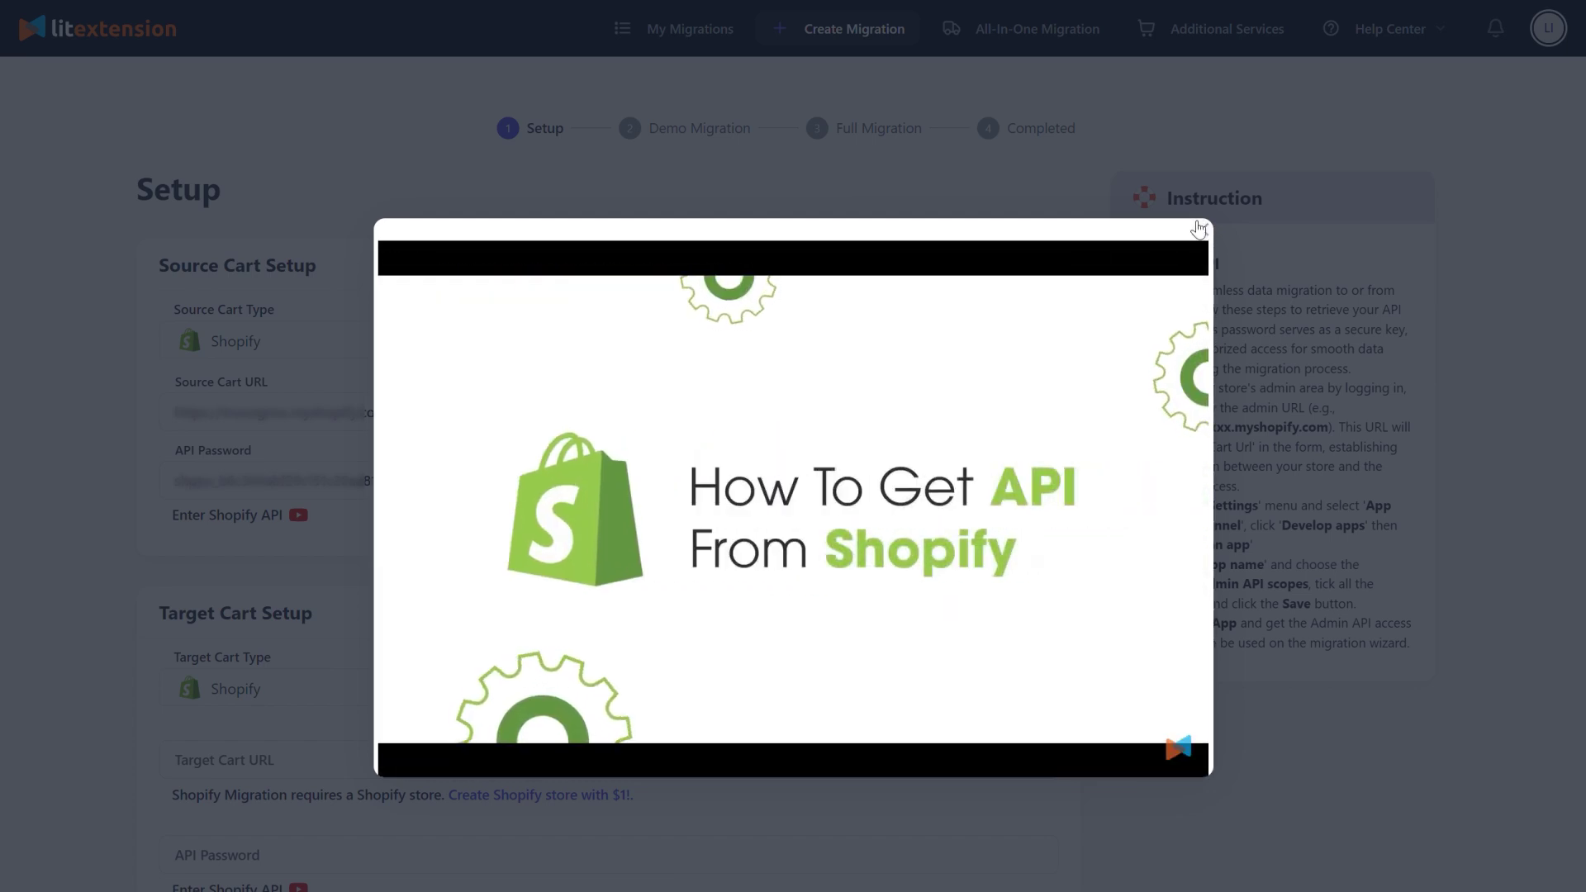
click(1199, 229)
scroll(1126, 169, down, 2)
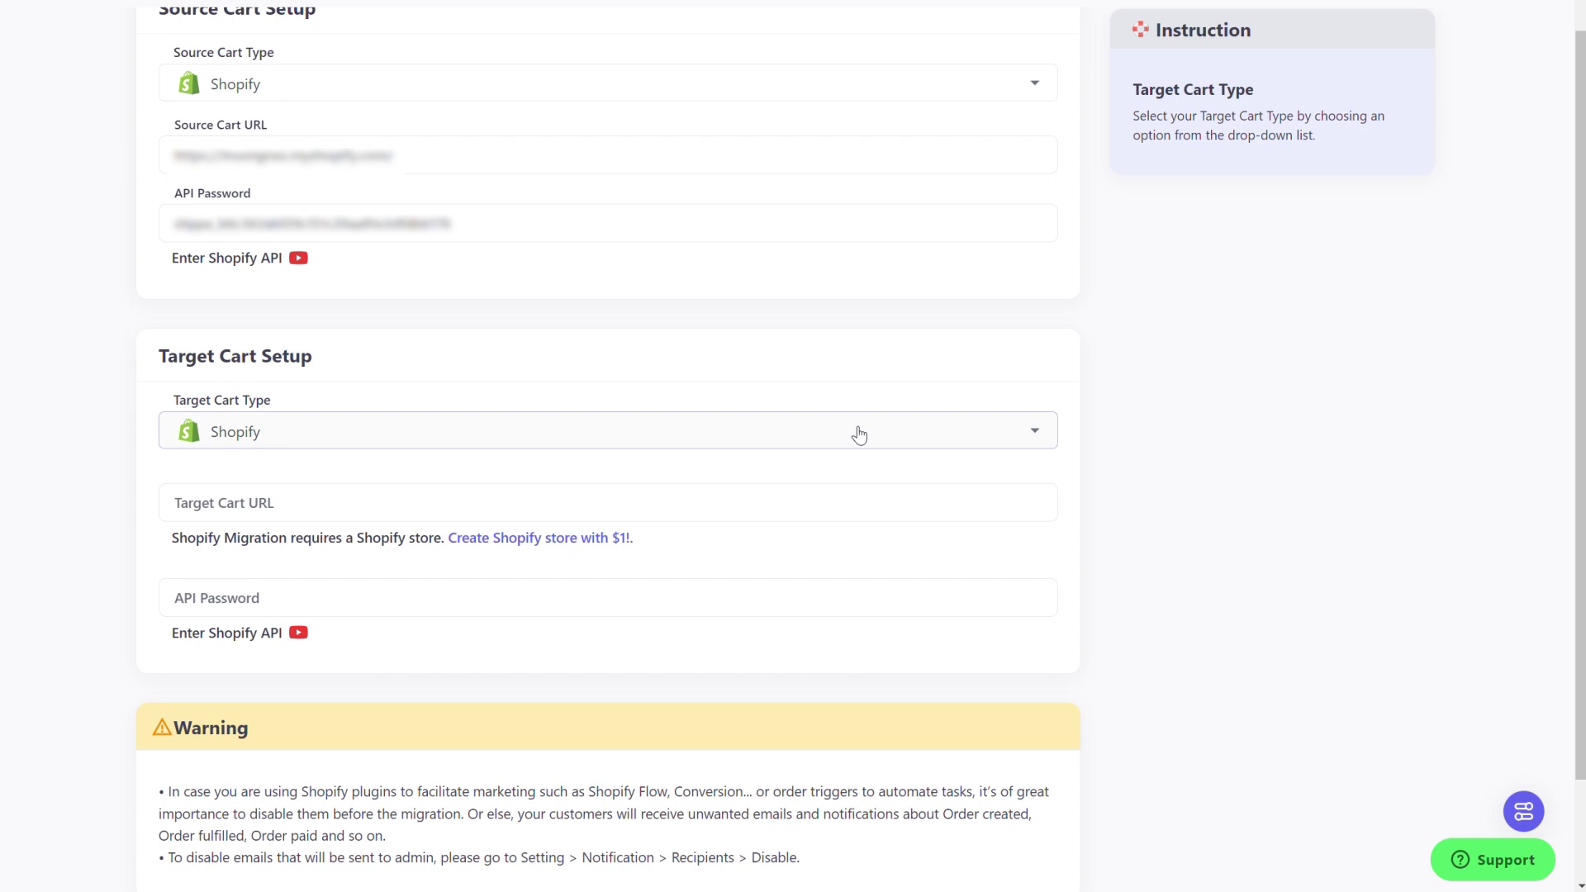
Step: Set the target cart to Shopify and enter its store URL and API password
click(860, 431)
text(shopify)
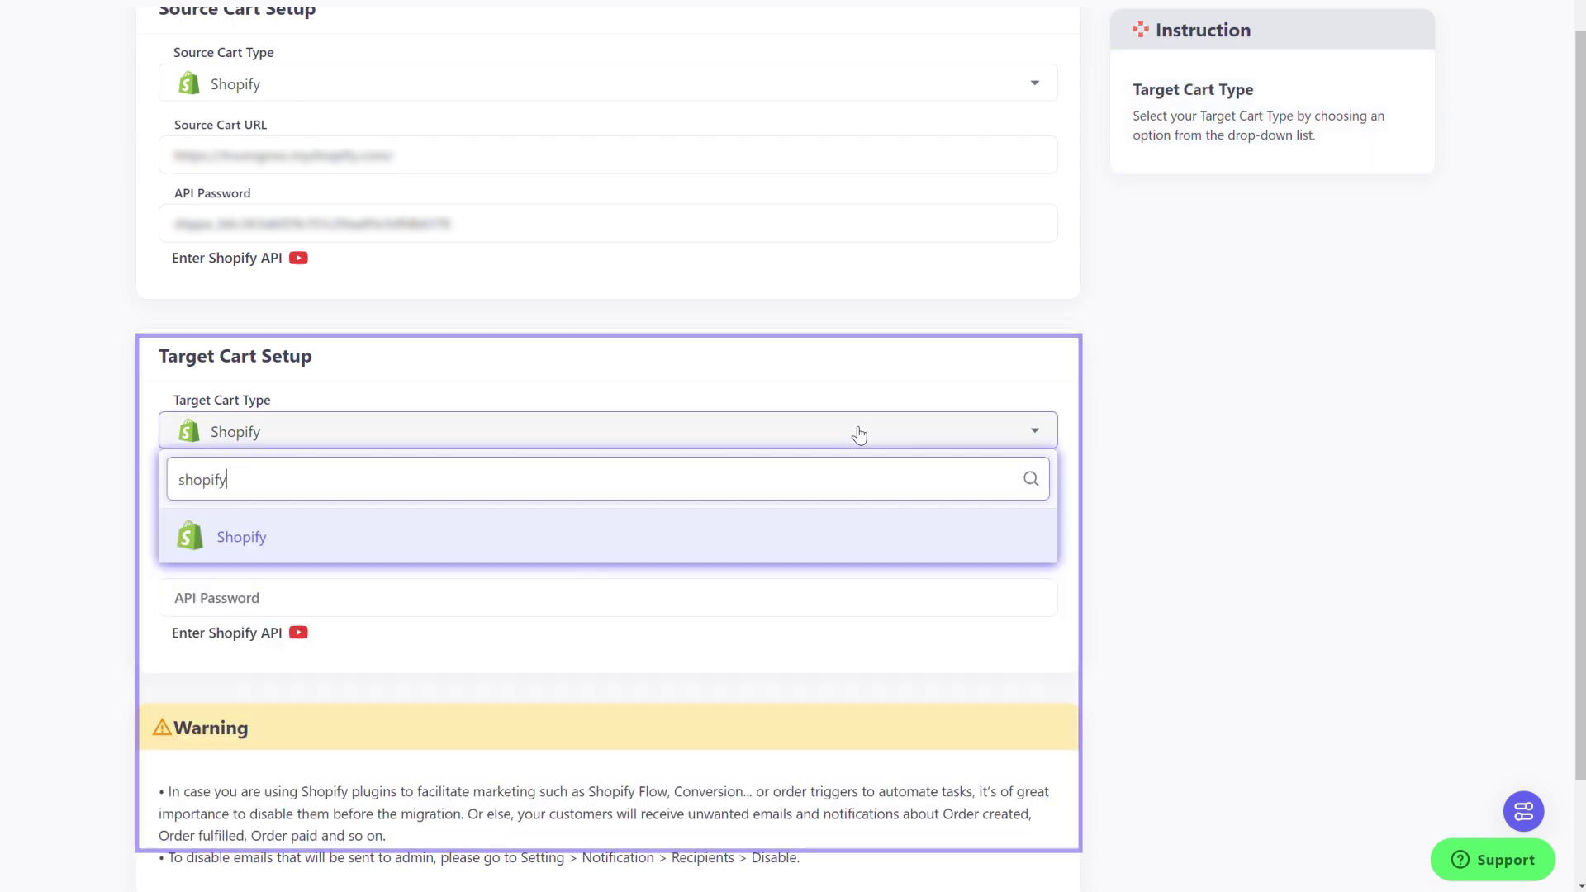
click(853, 536)
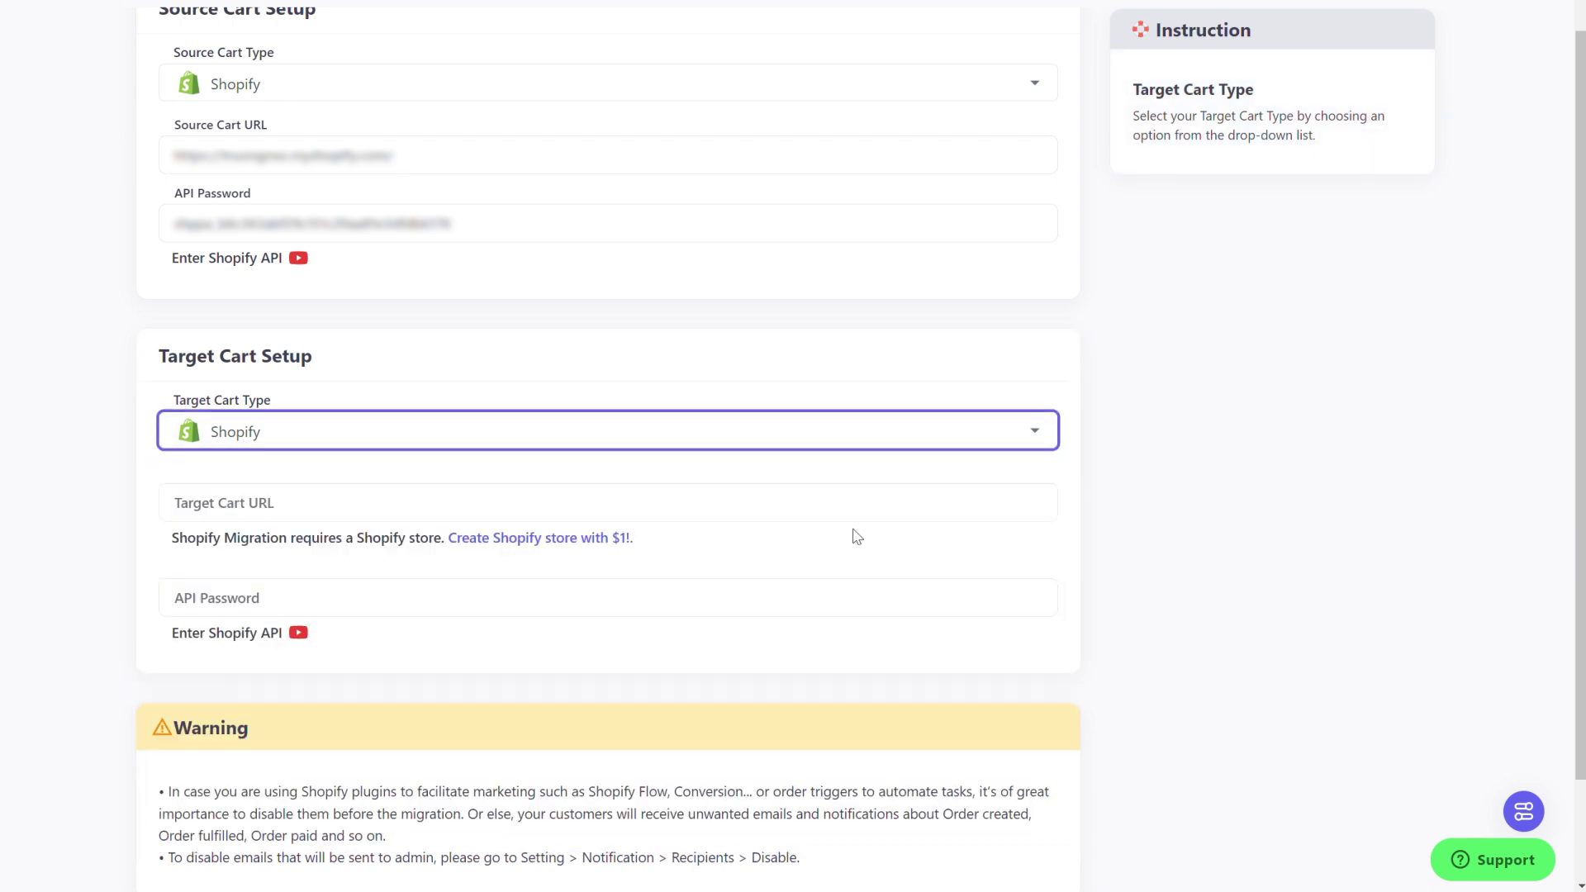
click(881, 504)
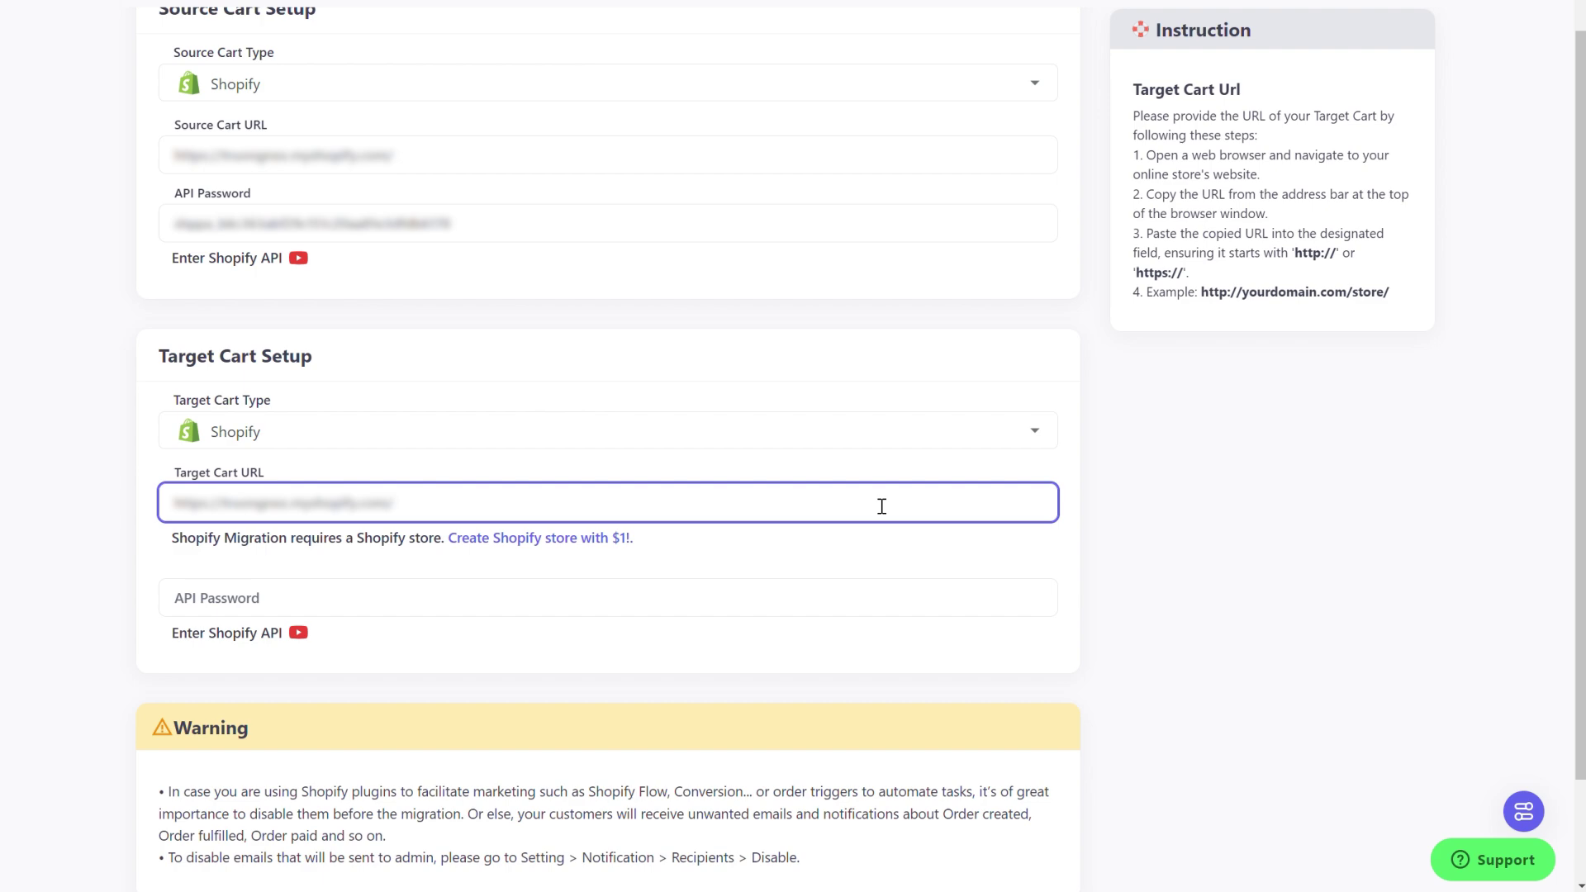
click(873, 590)
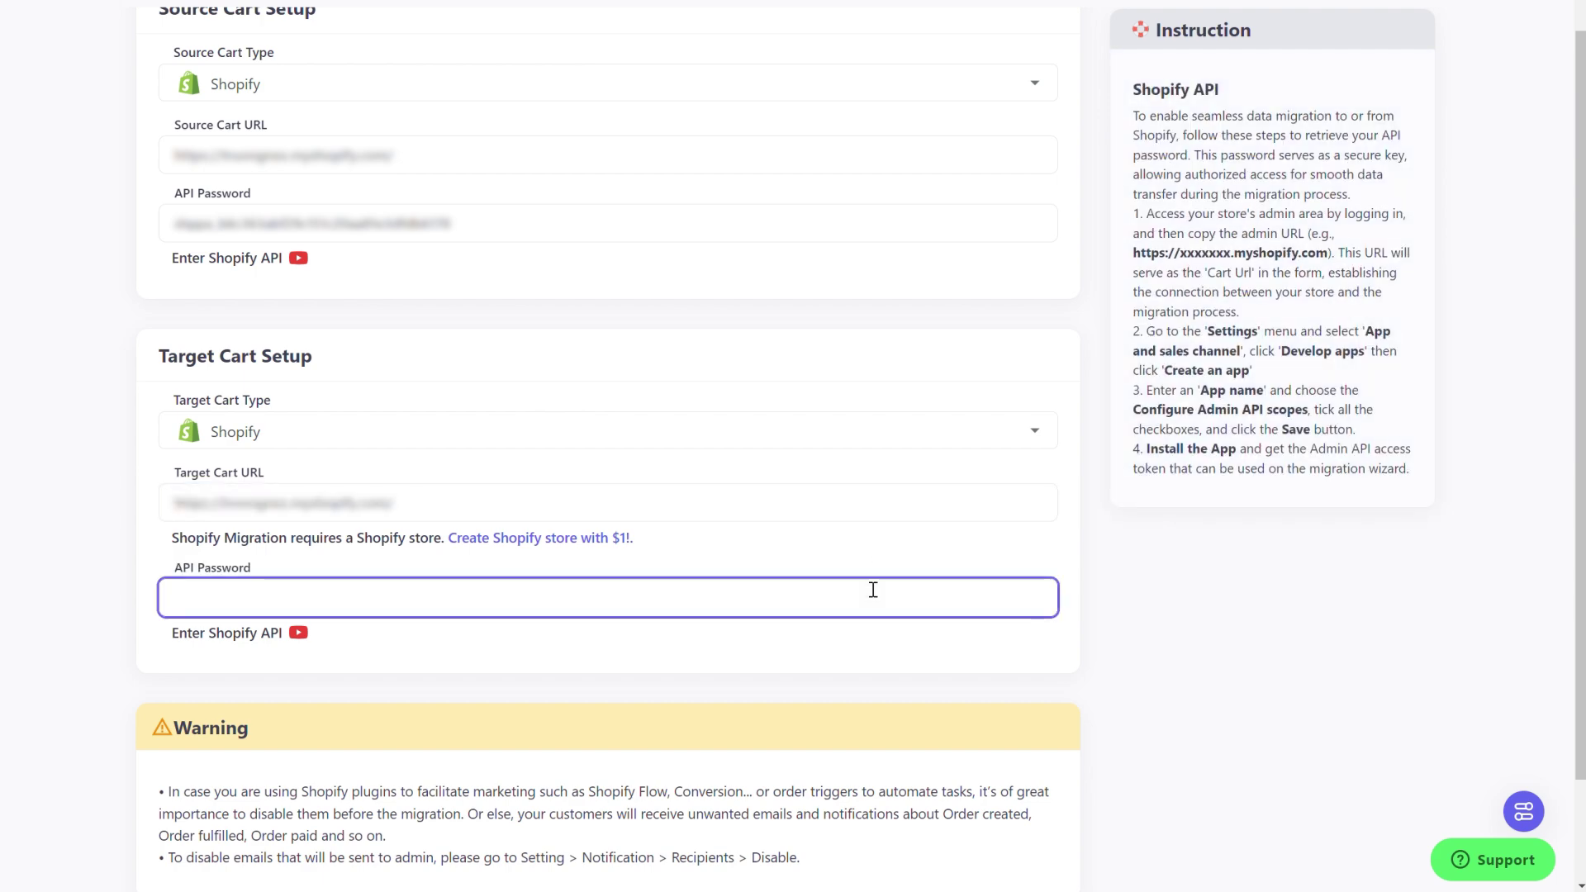
click(1104, 275)
scroll(1103, 290, down, 1)
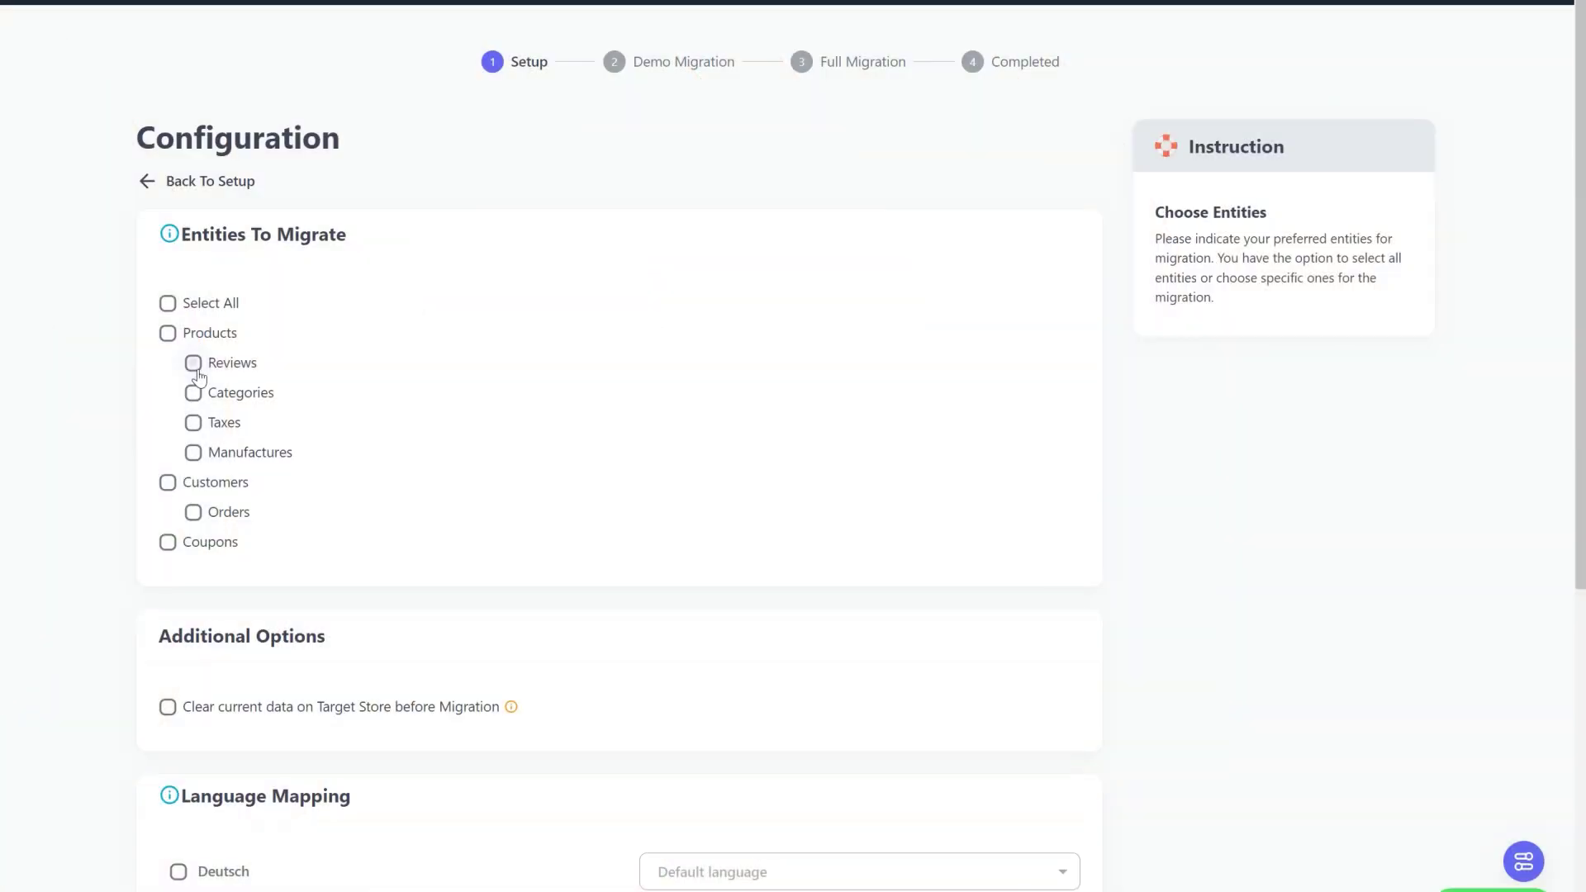
Step: Include products with reviews and customers with orders, then play the 301 redirects help video
click(194, 365)
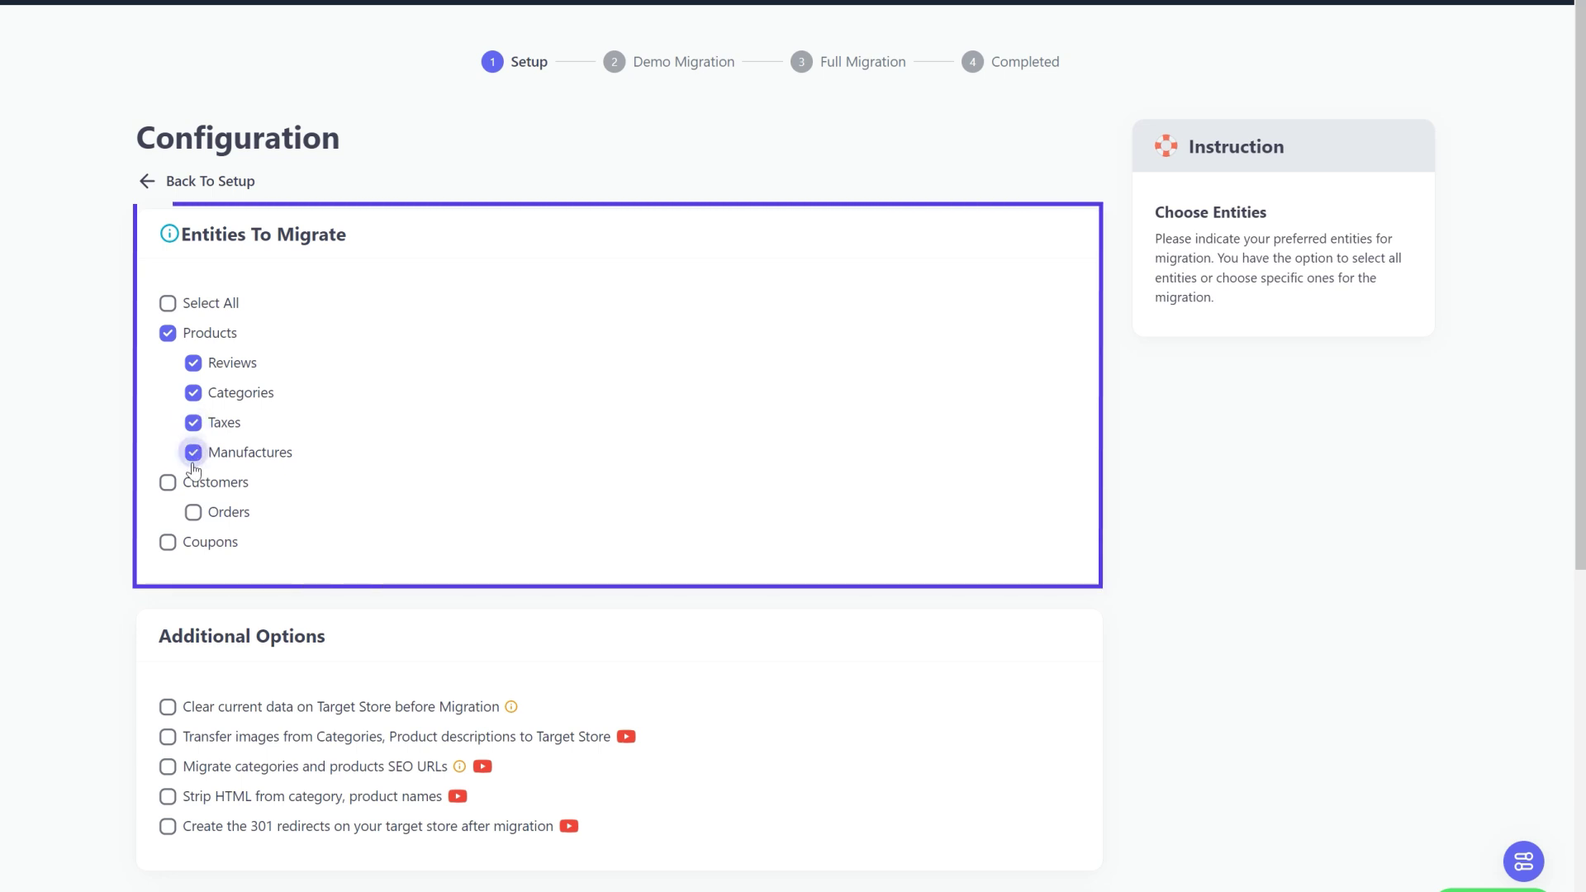
click(169, 484)
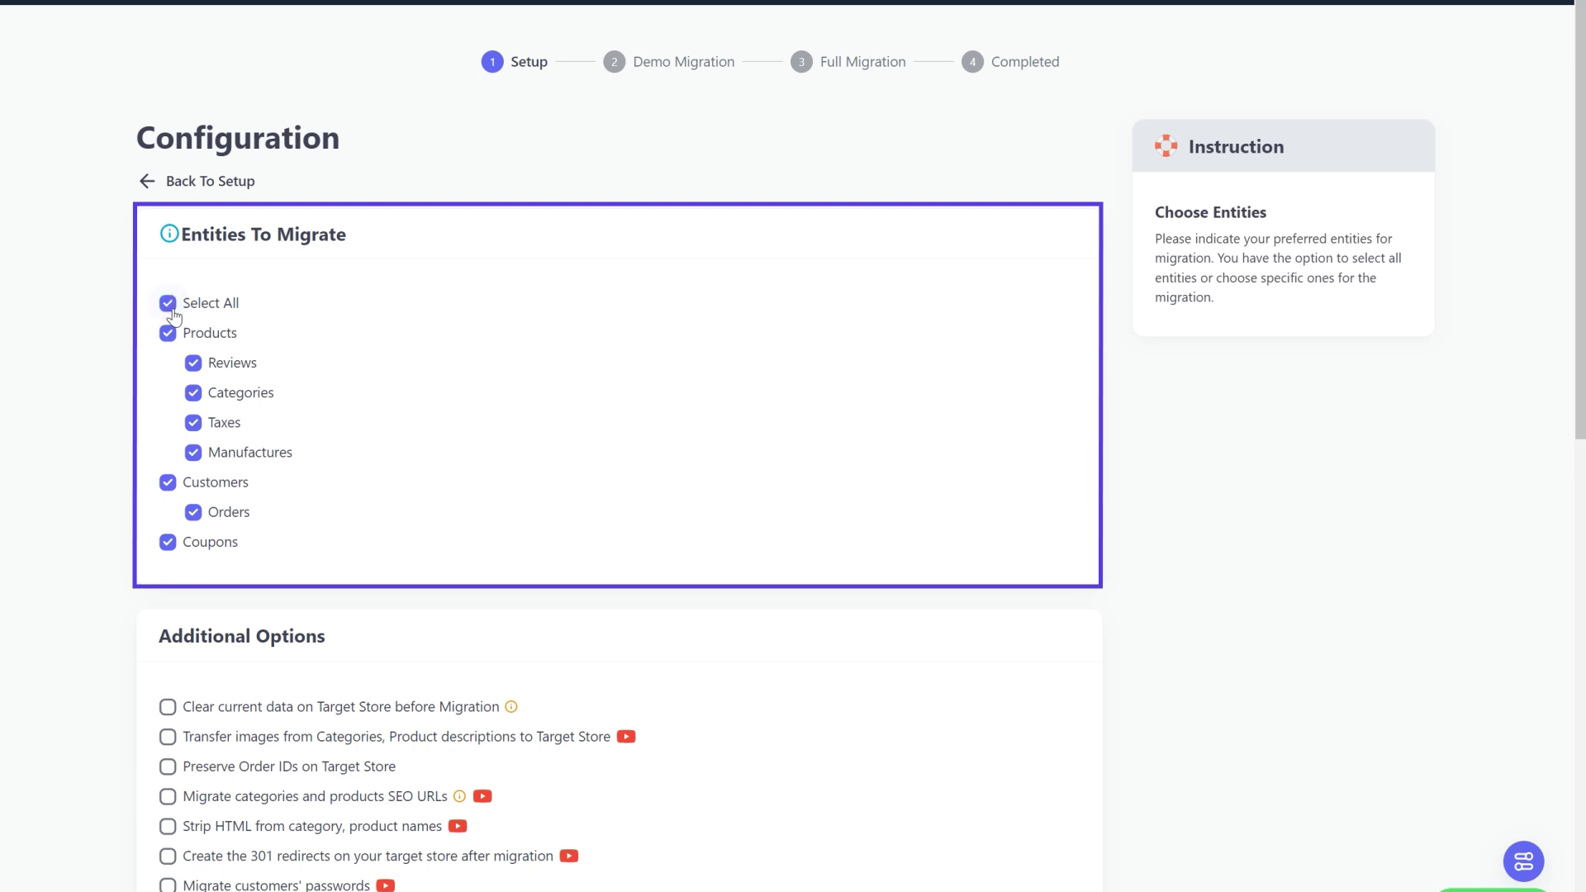
scroll(104, 315, down, 3)
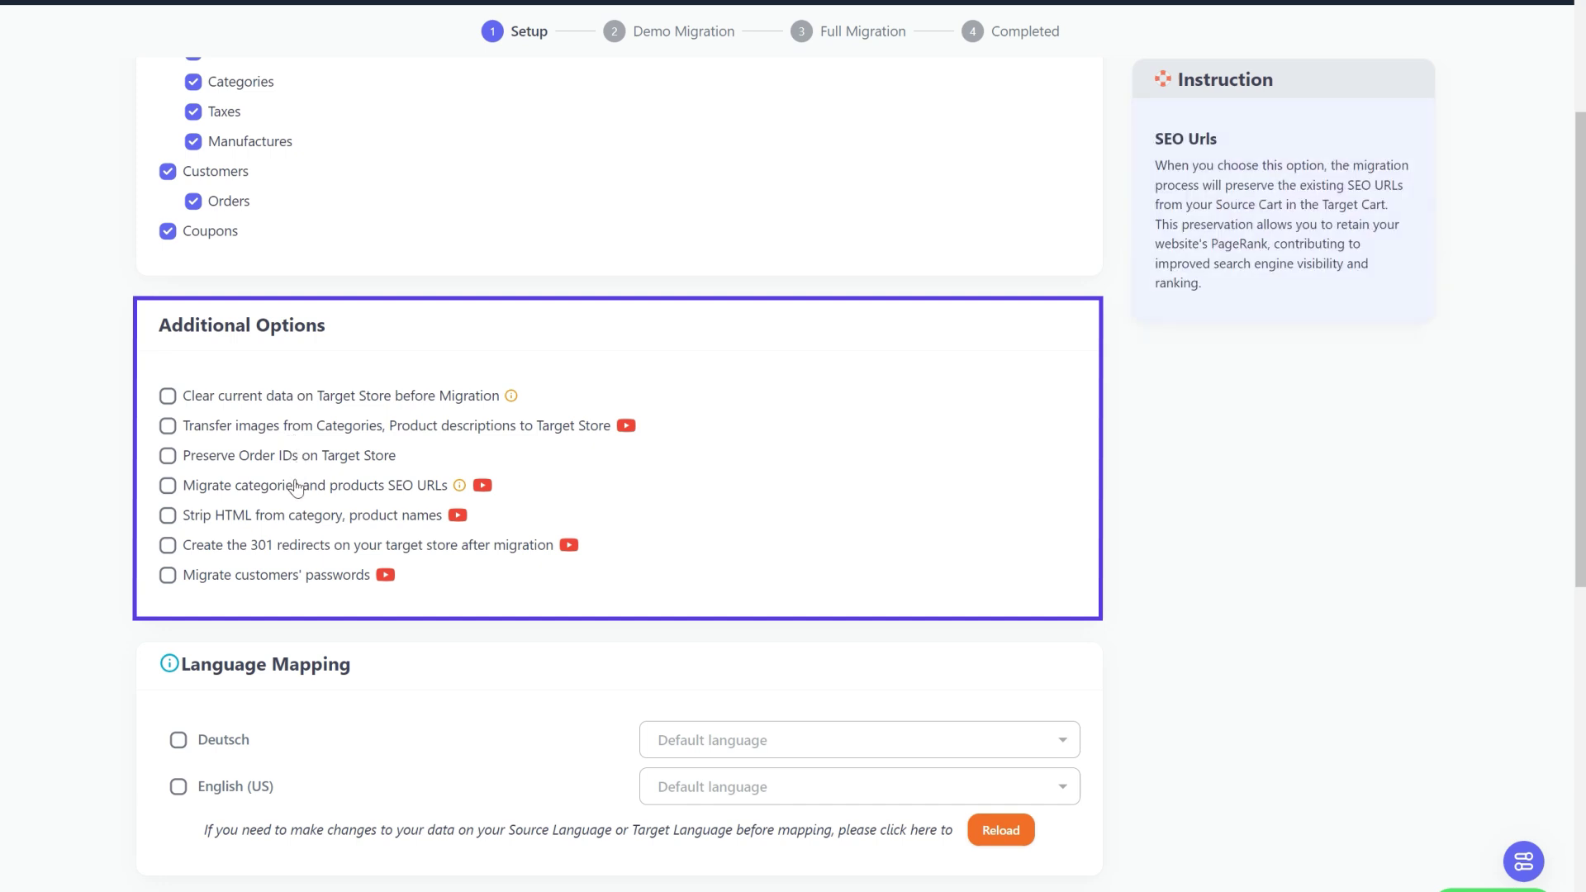
mouse_move(368, 857)
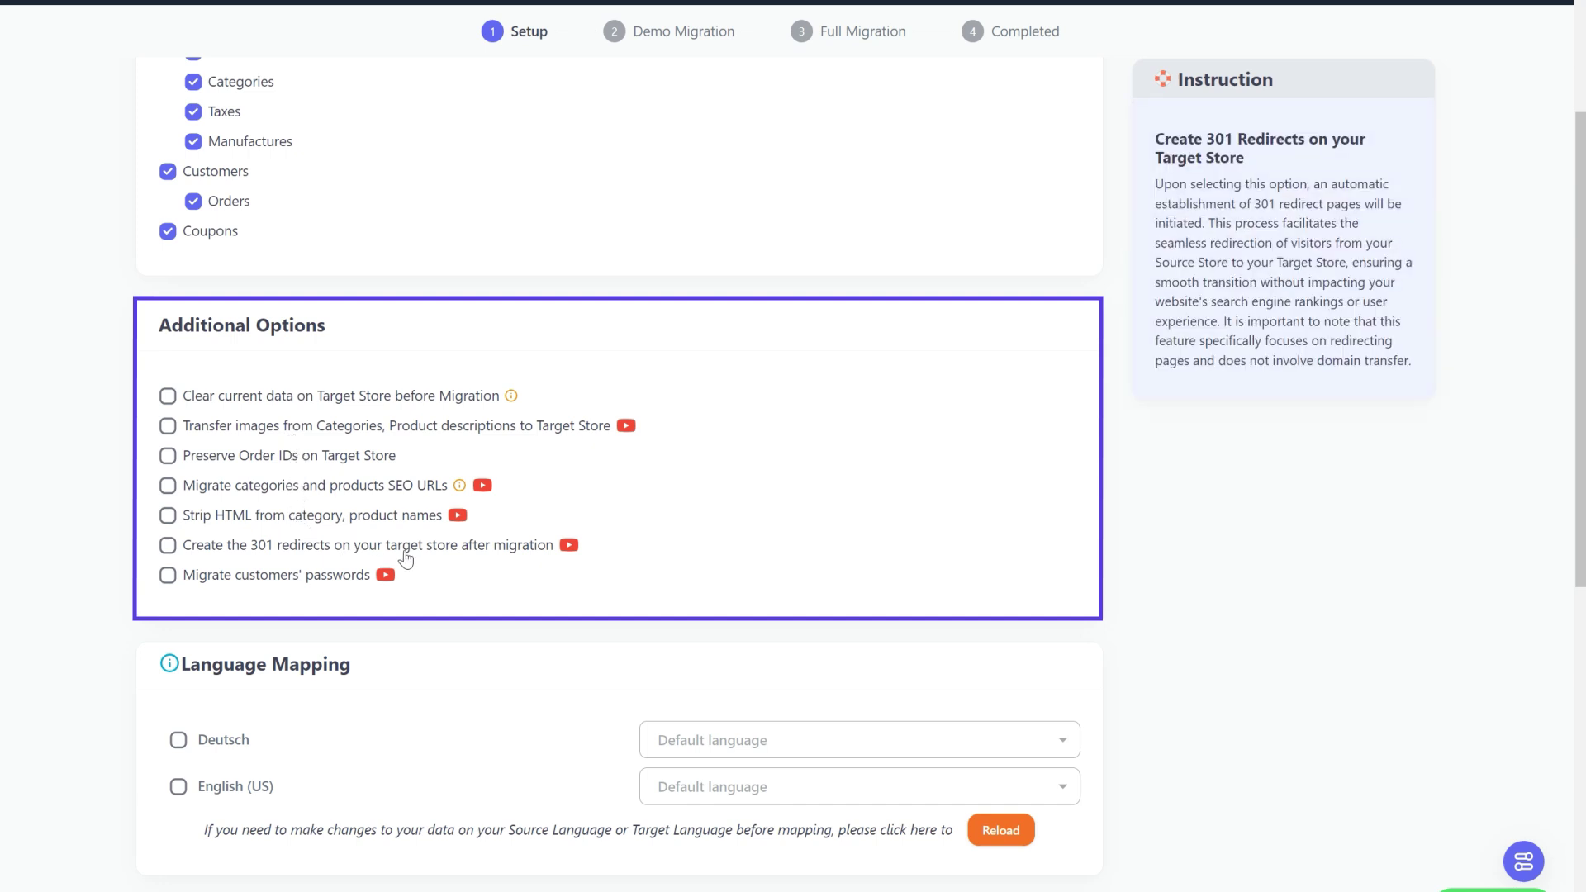
click(567, 546)
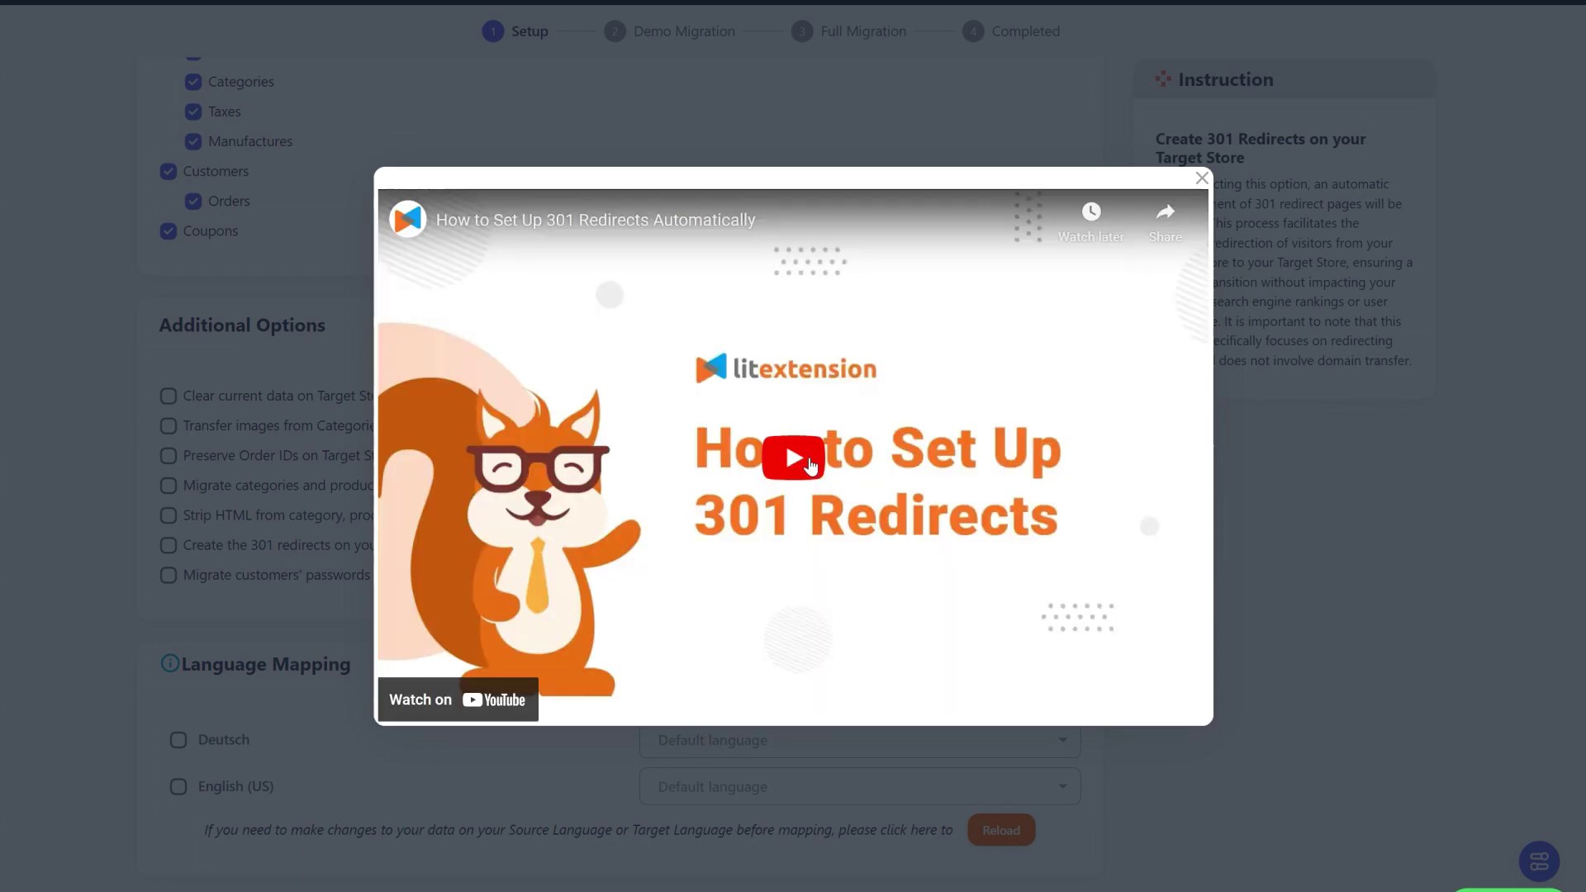
click(808, 461)
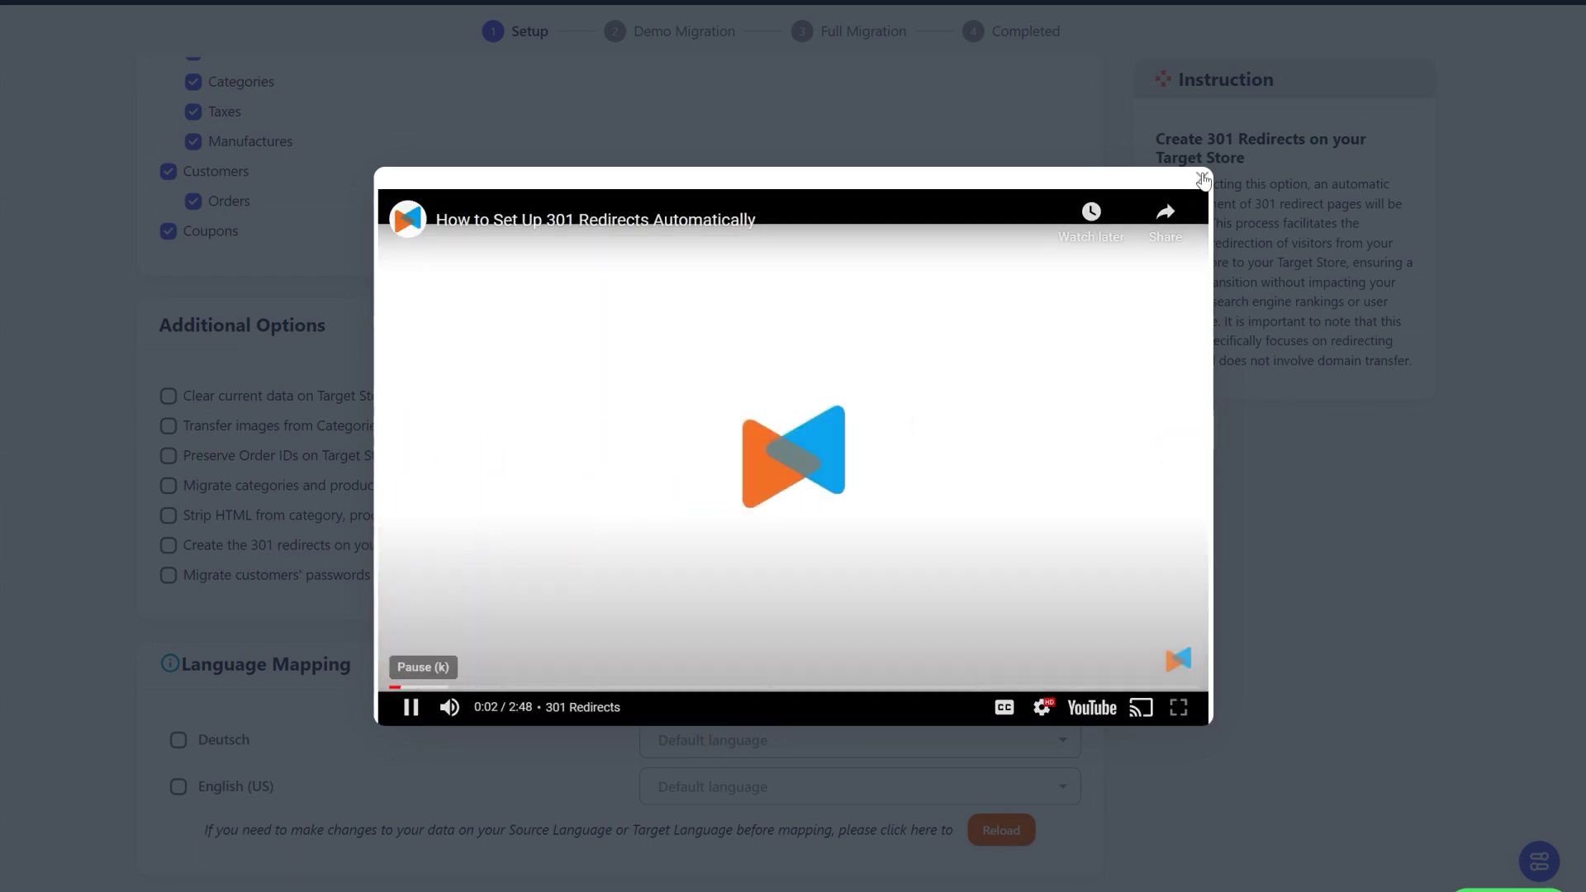
Step: Map open→Failed, in_progress→Completed, cancelled→Failed, confirm the migration ID notice and skip the demo
click(1202, 180)
scroll(1099, 349, down, 3)
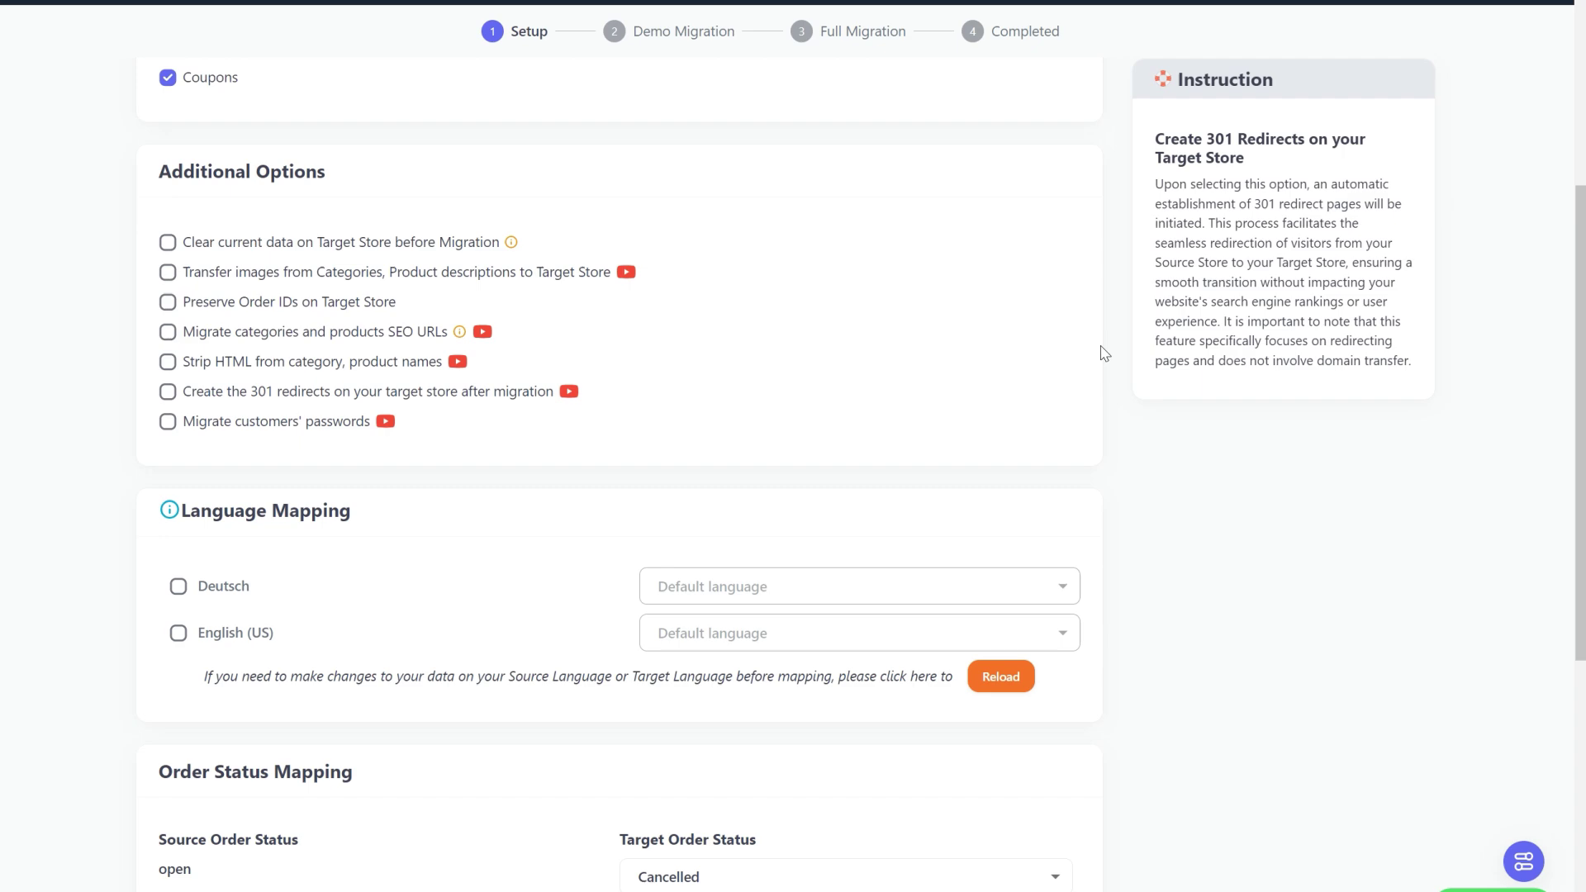
scroll(179, 484, down, 3)
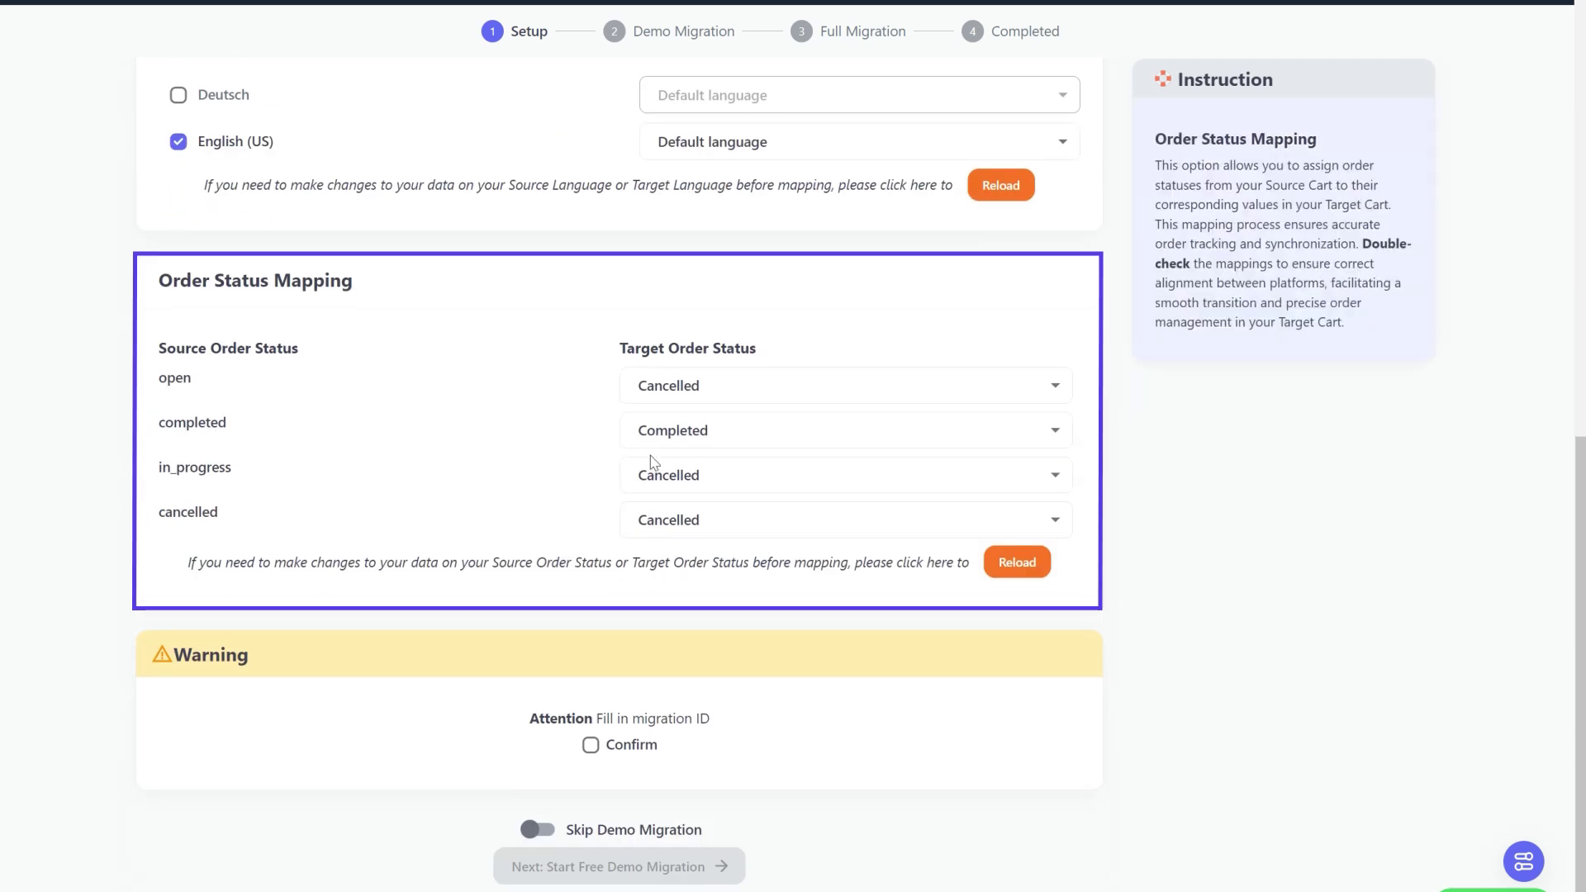
click(694, 385)
click(699, 489)
click(694, 471)
click(696, 431)
click(671, 501)
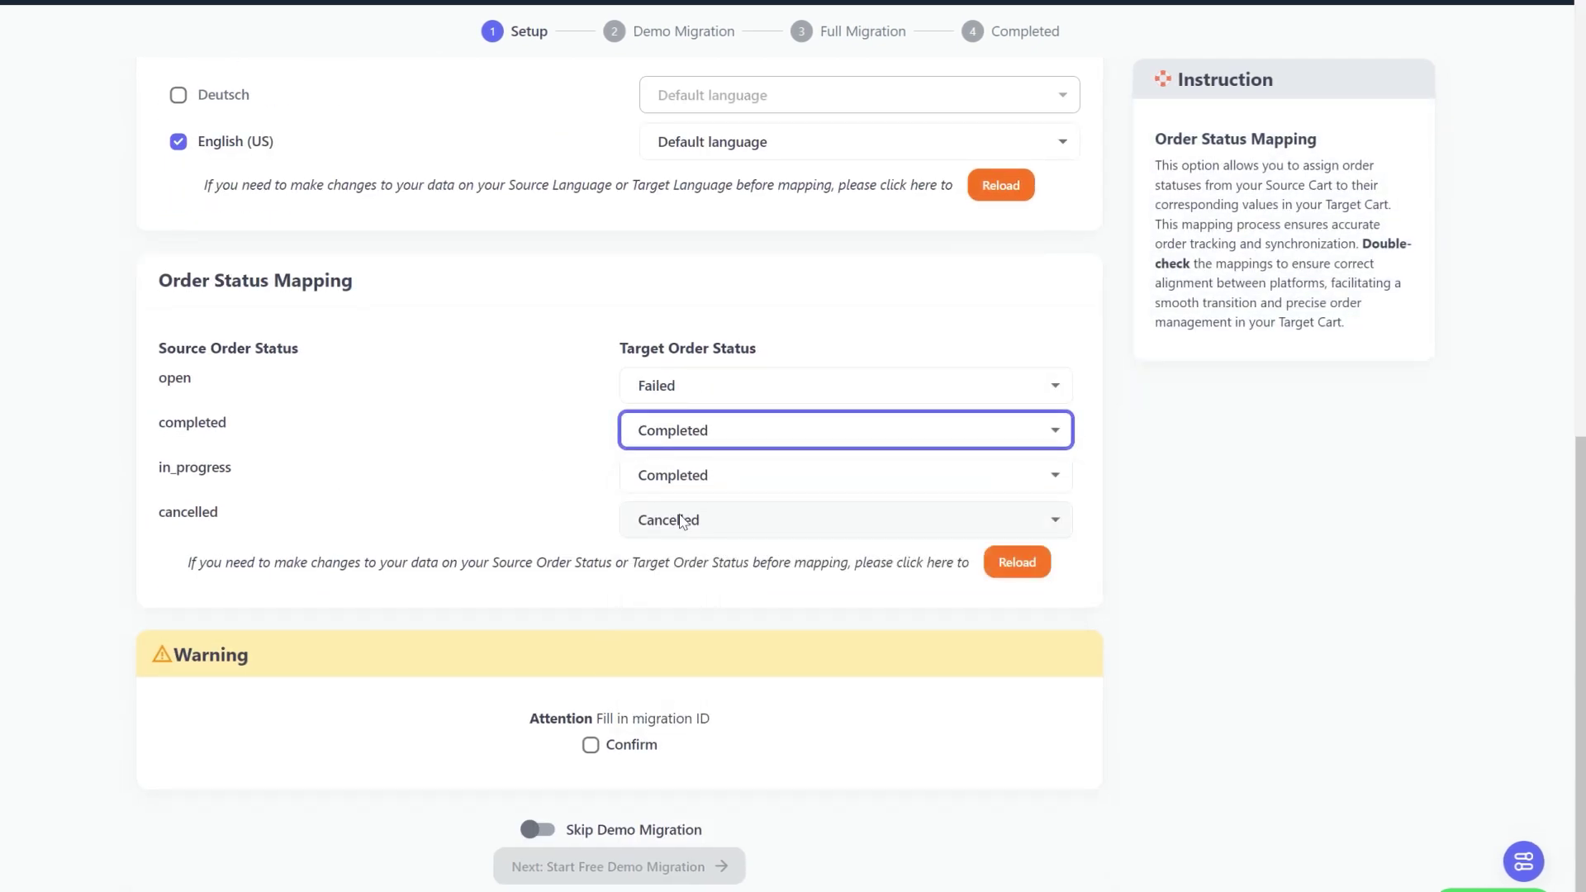
click(691, 629)
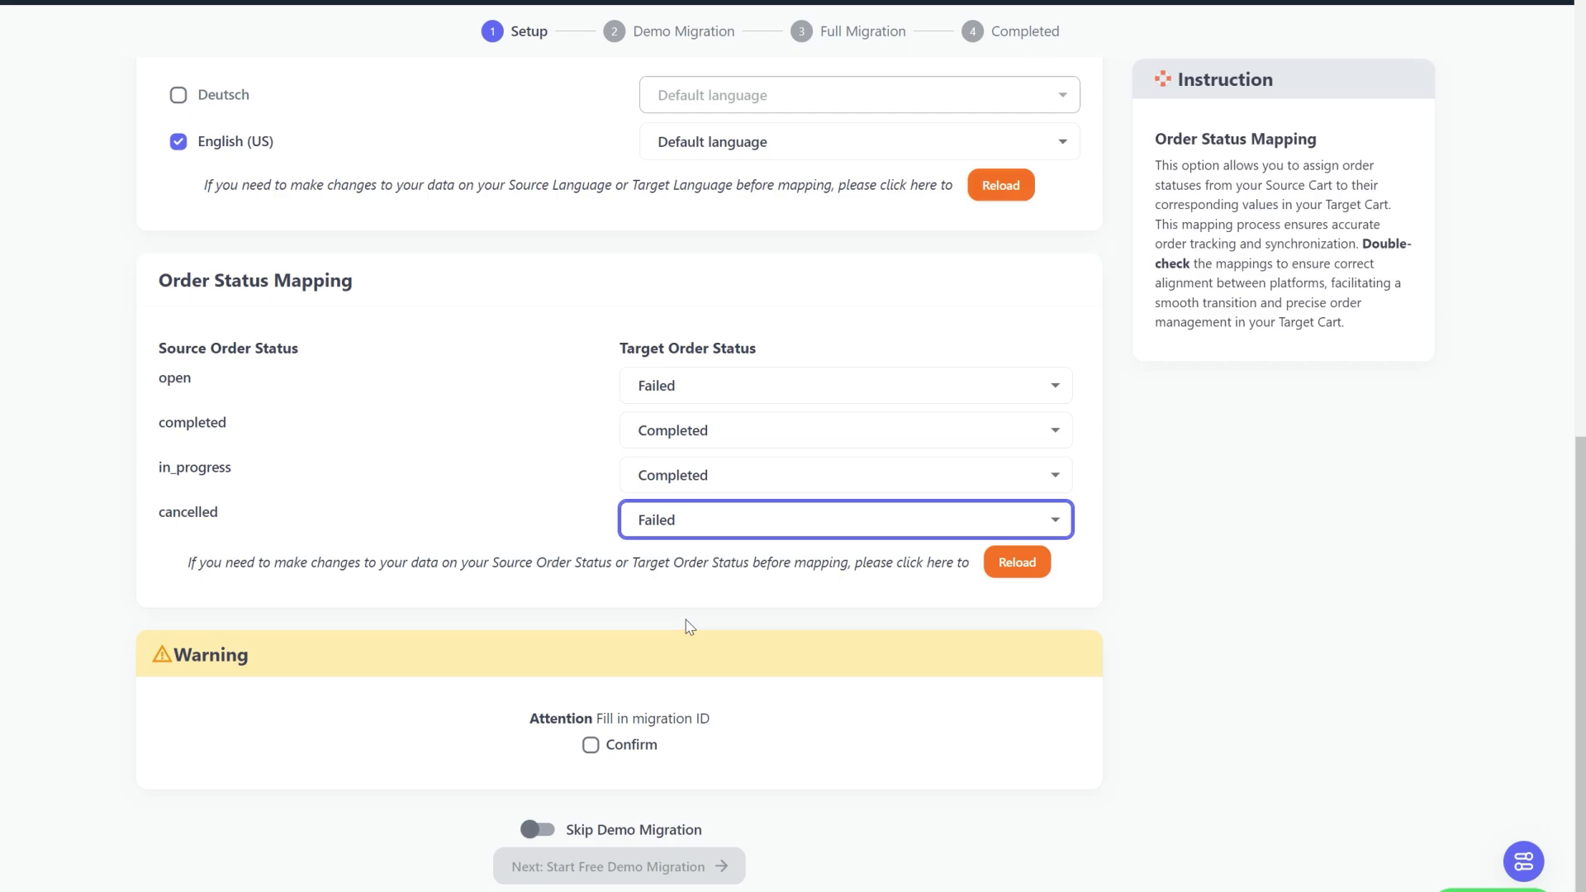
click(592, 744)
scroll(644, 744, down, 1)
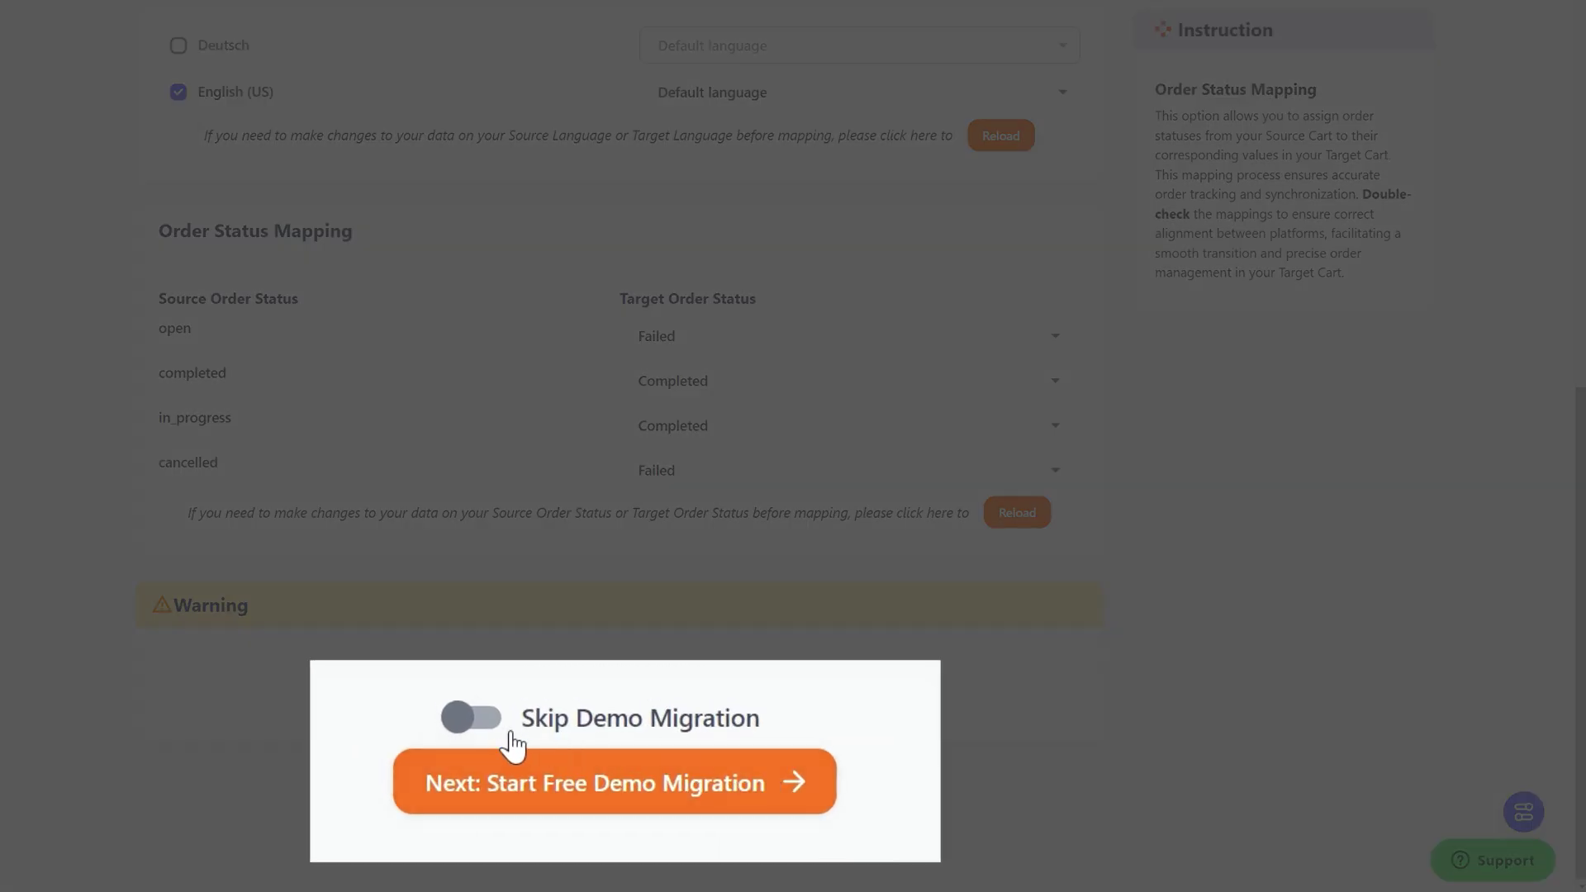
click(495, 732)
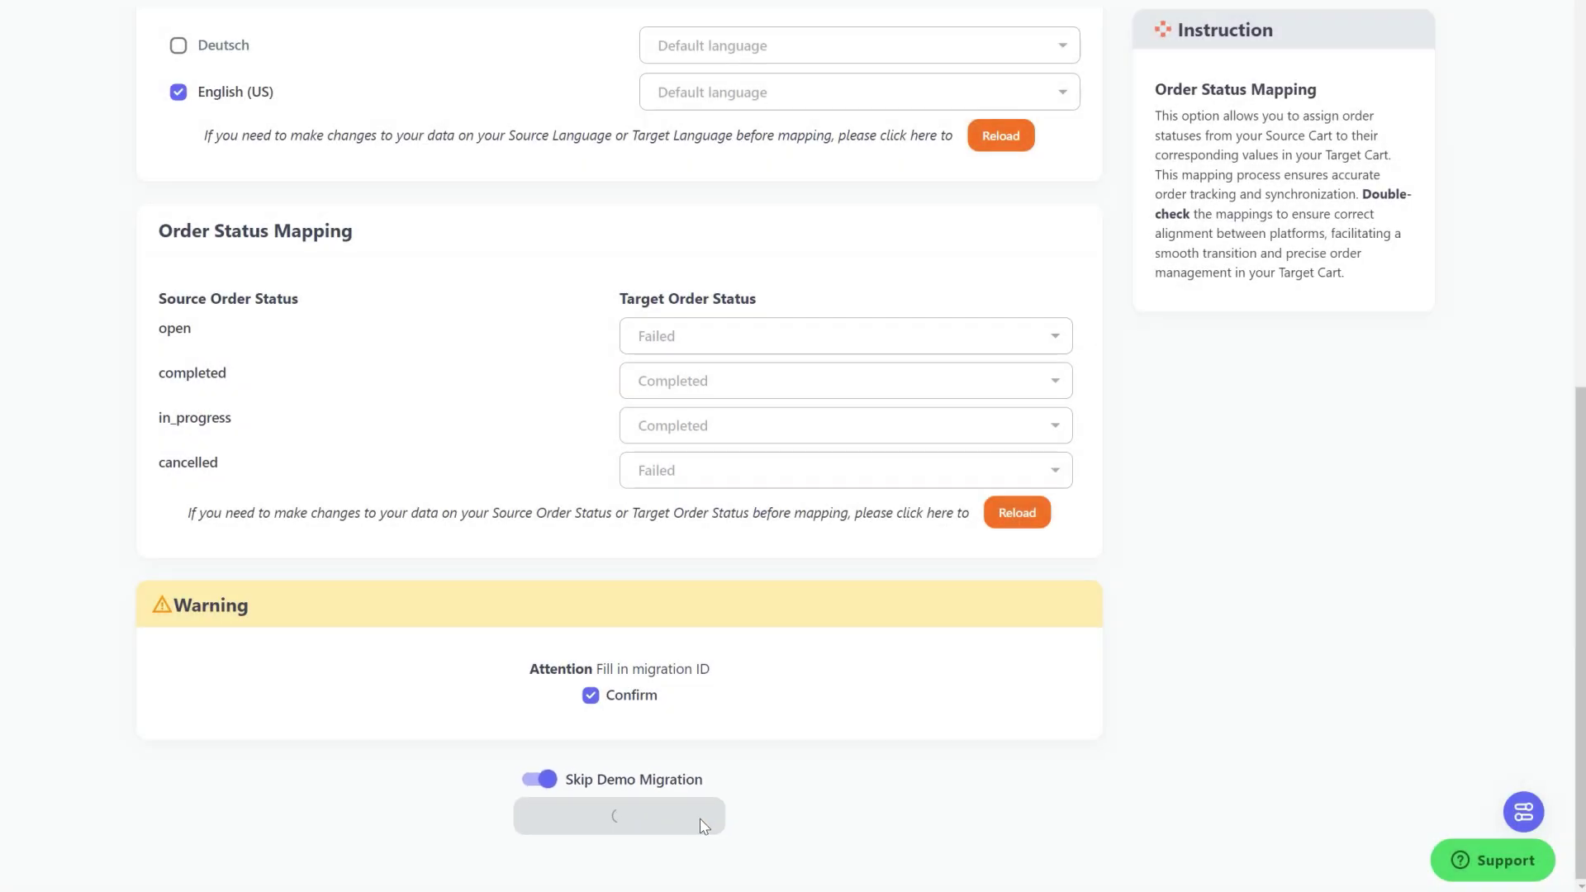
Step: Proceed to the Full Migration summary of 118 entities totalling $79
click(701, 822)
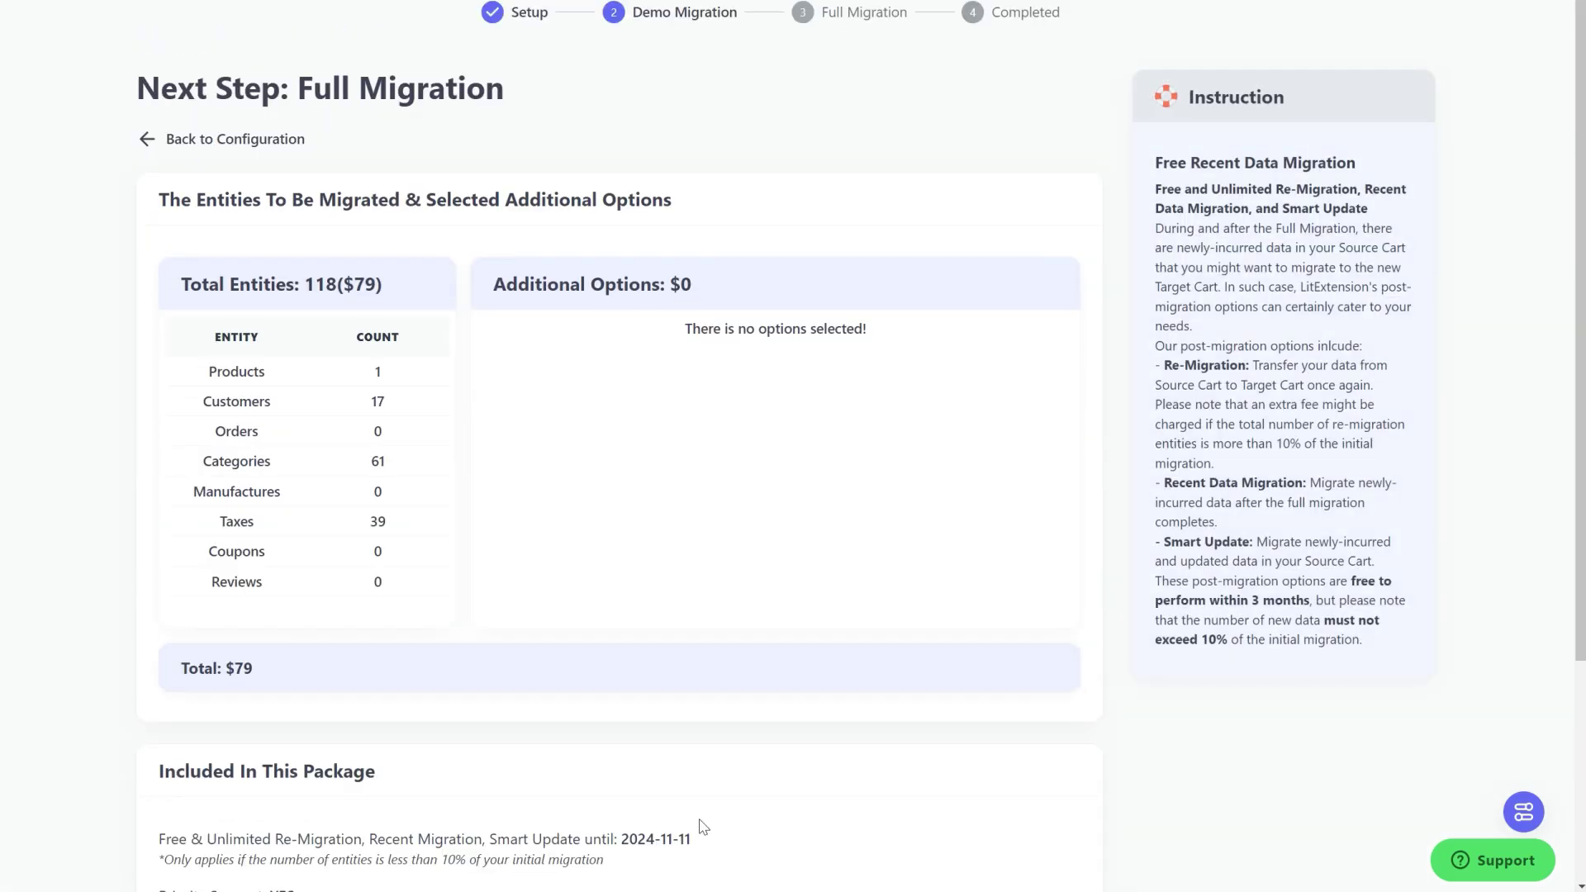
scroll(702, 826, down, 3)
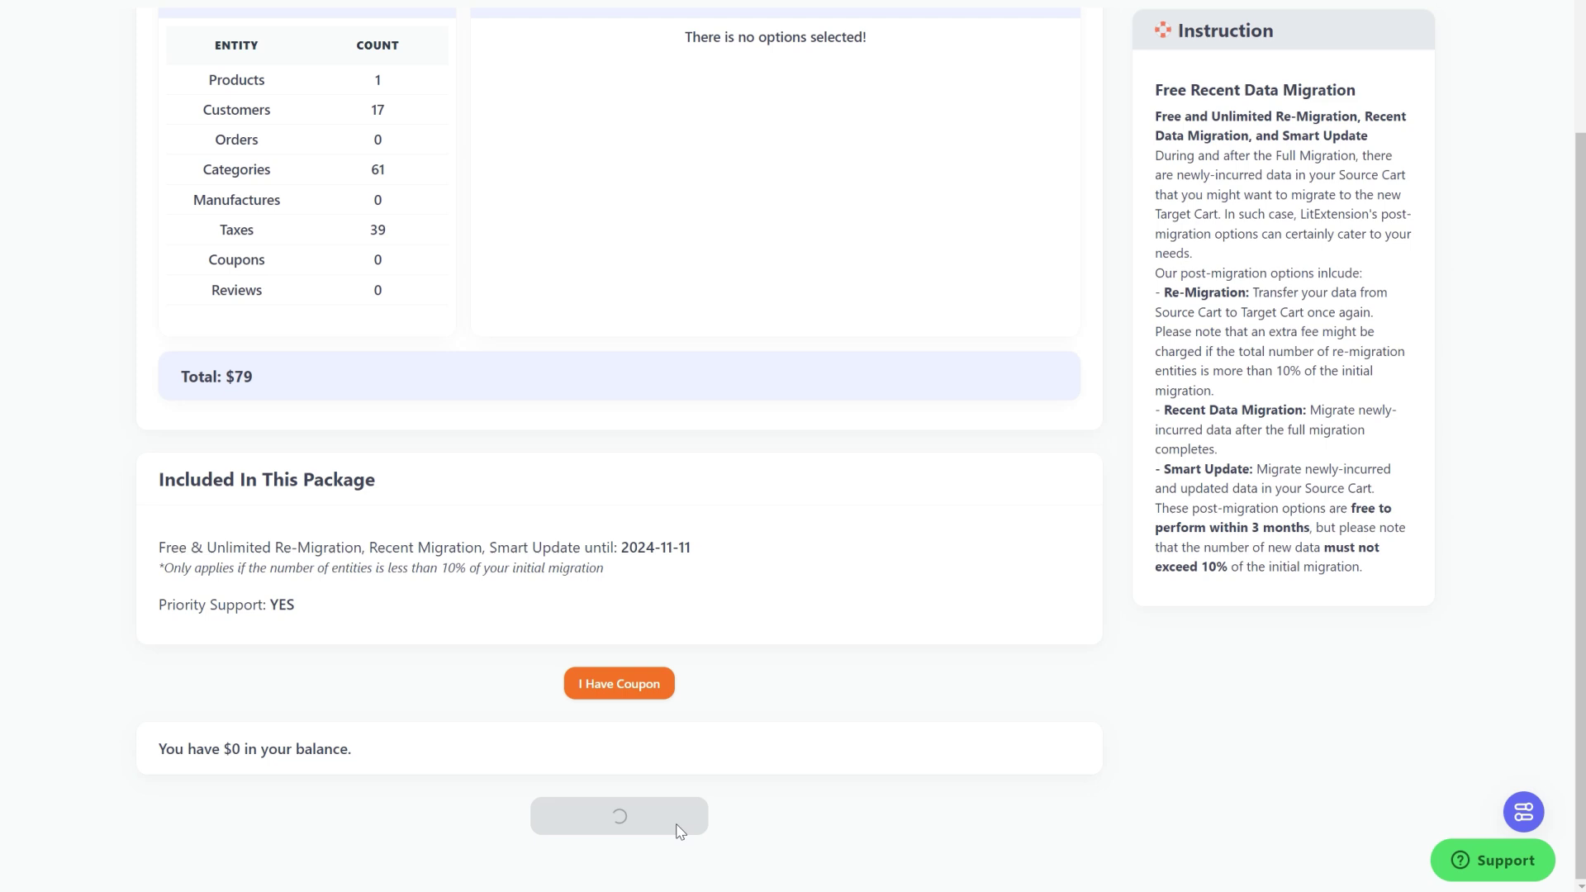